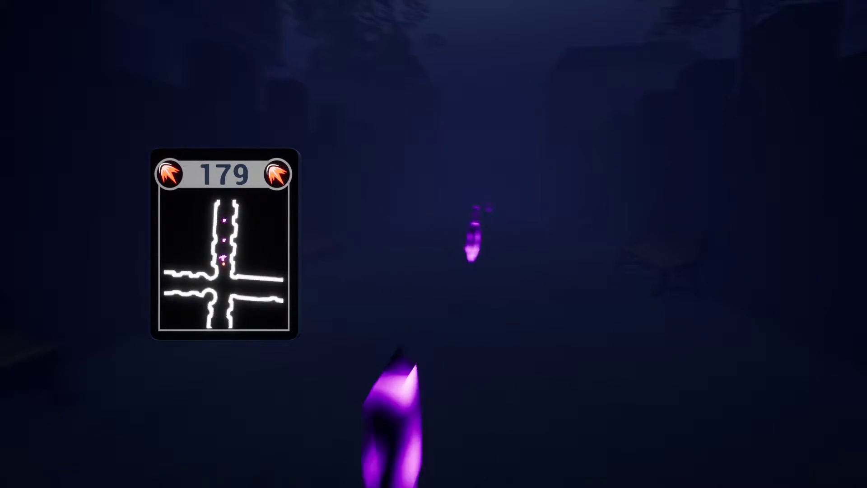
pyautogui.press('w')
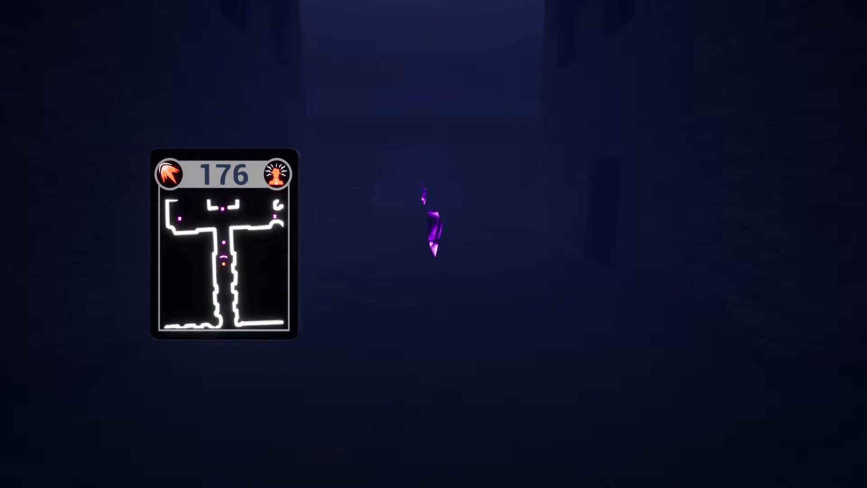
pyautogui.press('w')
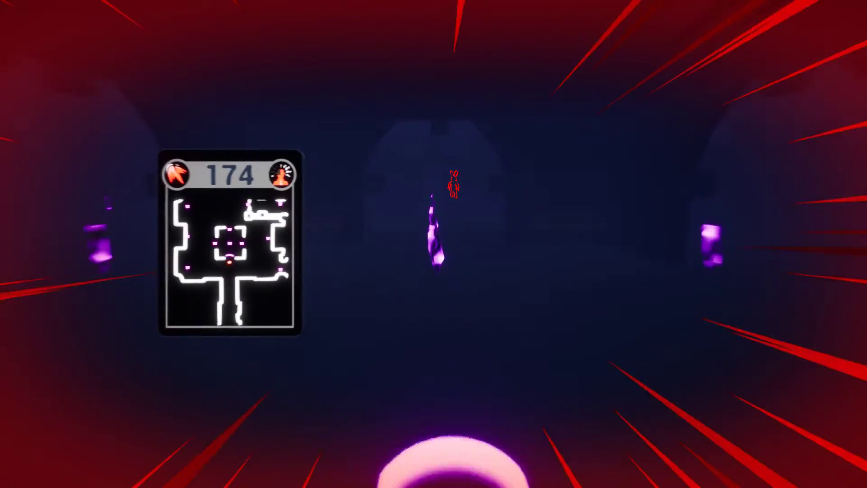
pyautogui.press('w')
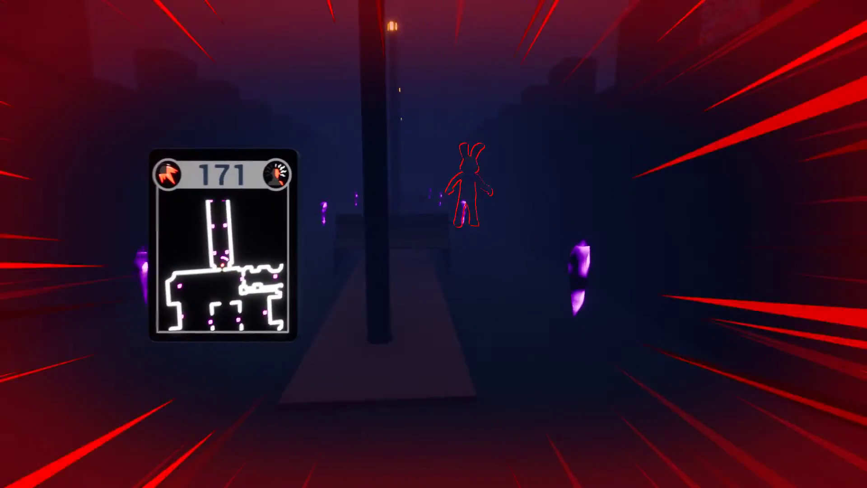
pyautogui.press('w')
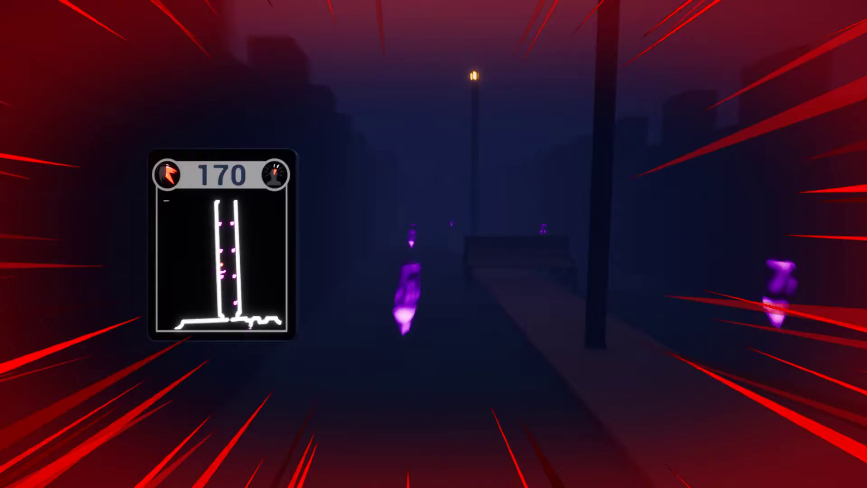
pyautogui.press('w')
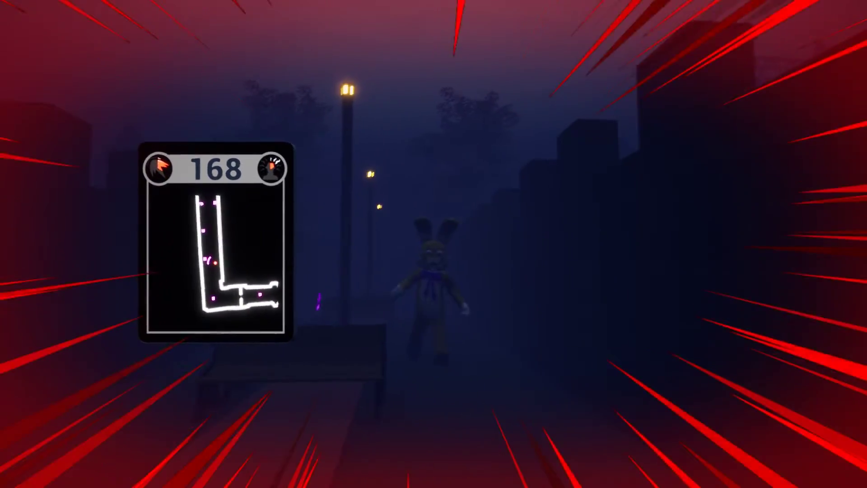
pyautogui.press('w')
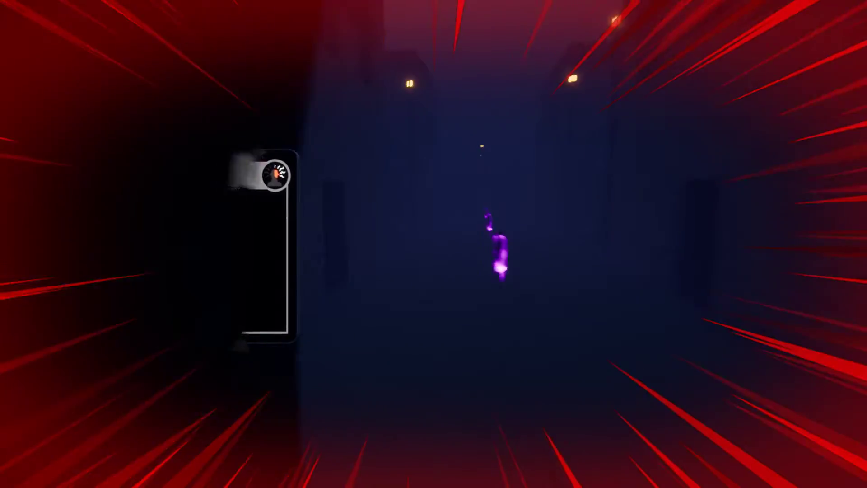
pyautogui.press('w')
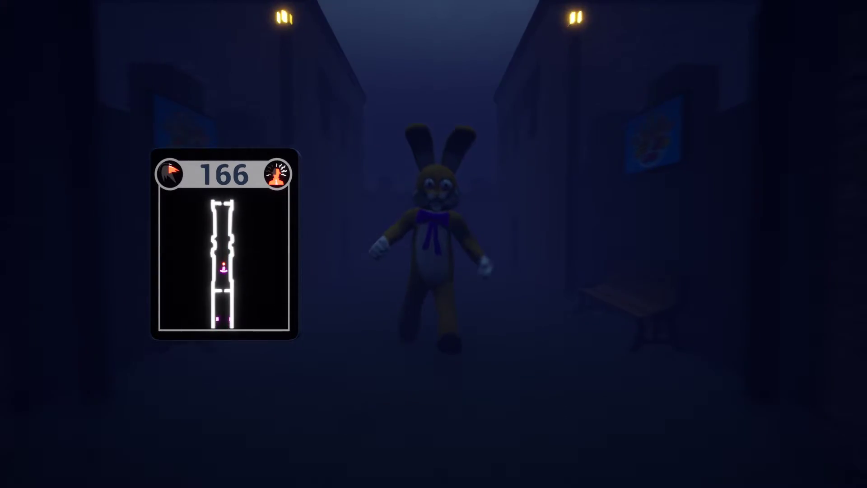
pyautogui.press('w')
pyautogui.press('w')
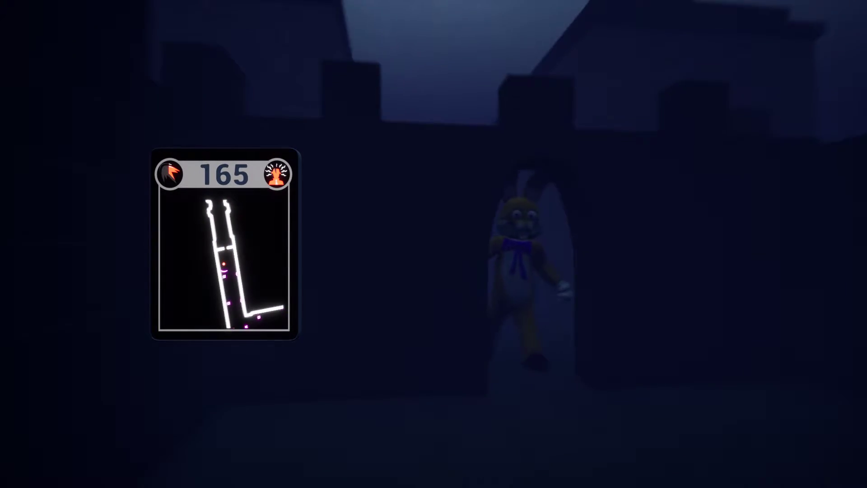
pyautogui.press('s')
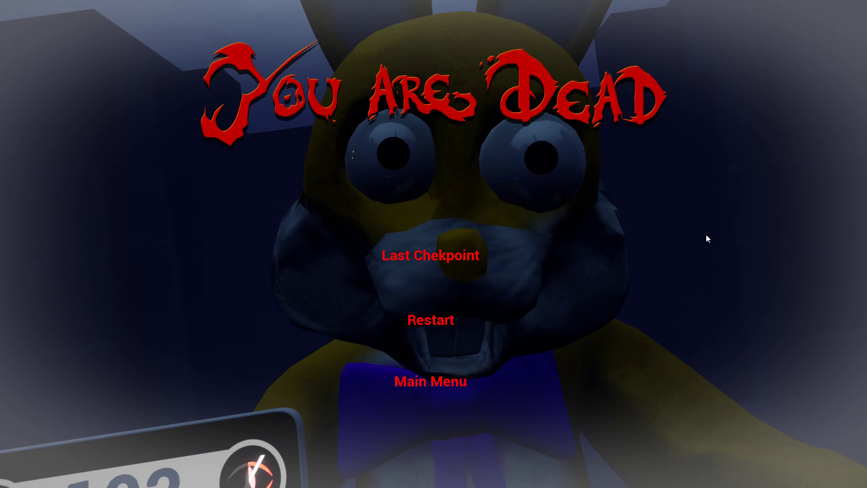
pyautogui.hotkey('alt', 'z')
pyautogui.hotkey('alt', 'z')
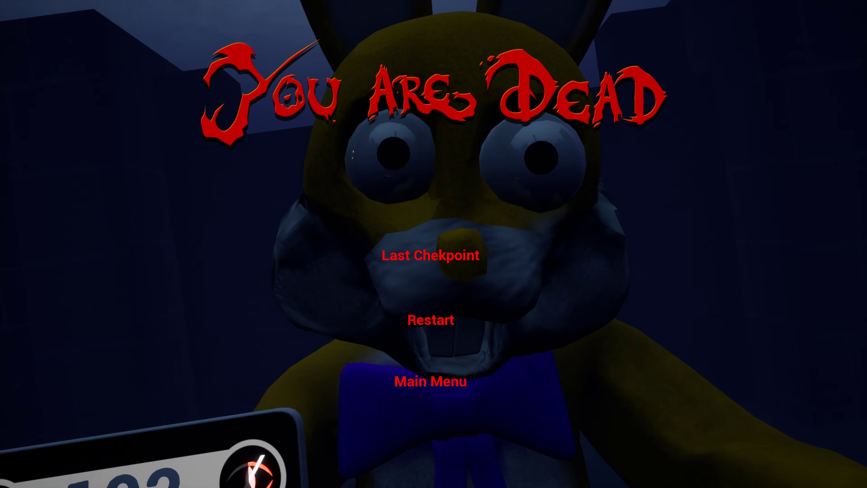
pyautogui.press('XF86AudioRaiseVolume')
pyautogui.hotkey('alt', 'z')
pyautogui.click(433, 129)
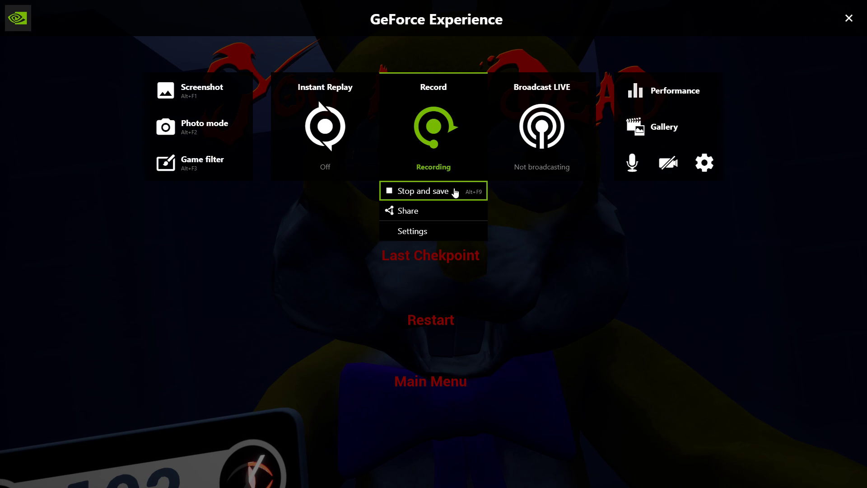